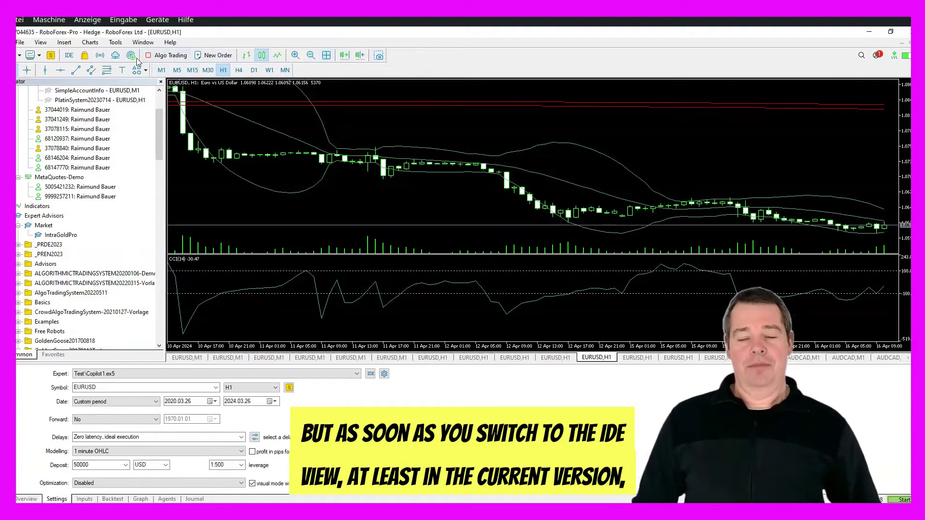
# Step: Switch from the trading terminal to MetaEditor with the Copilot1.mq5 code
pyautogui.click(71, 57)
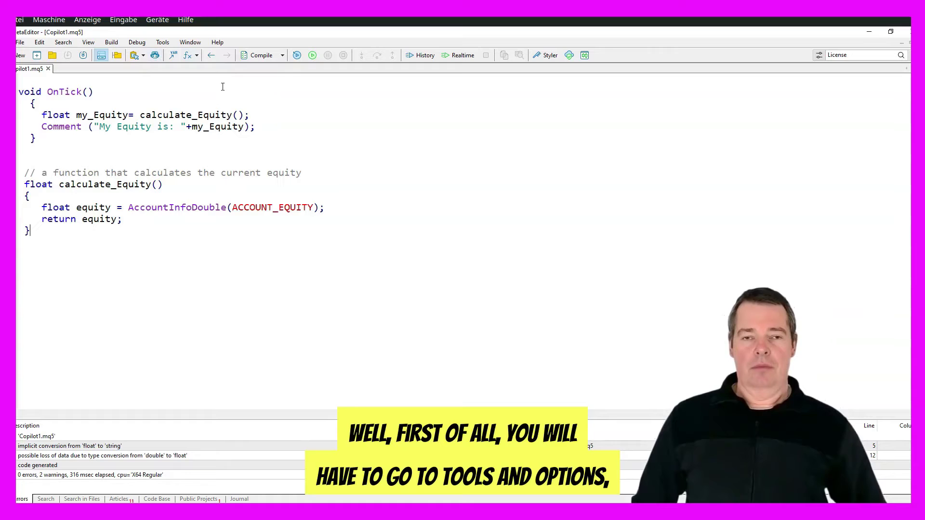
# Step: In Tools > Options, show the Copilot settings and keep GPT-3.5 Turbo as the model
pyautogui.click(163, 43)
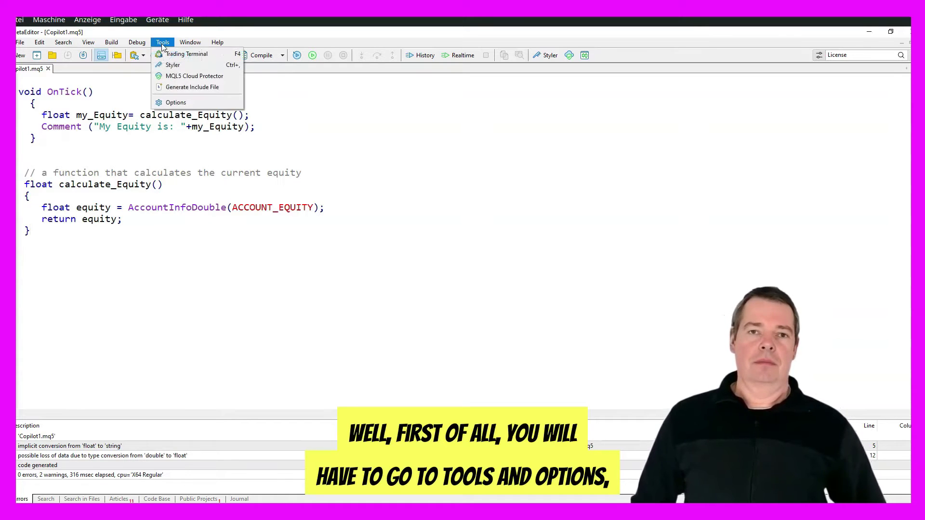
pyautogui.click(174, 102)
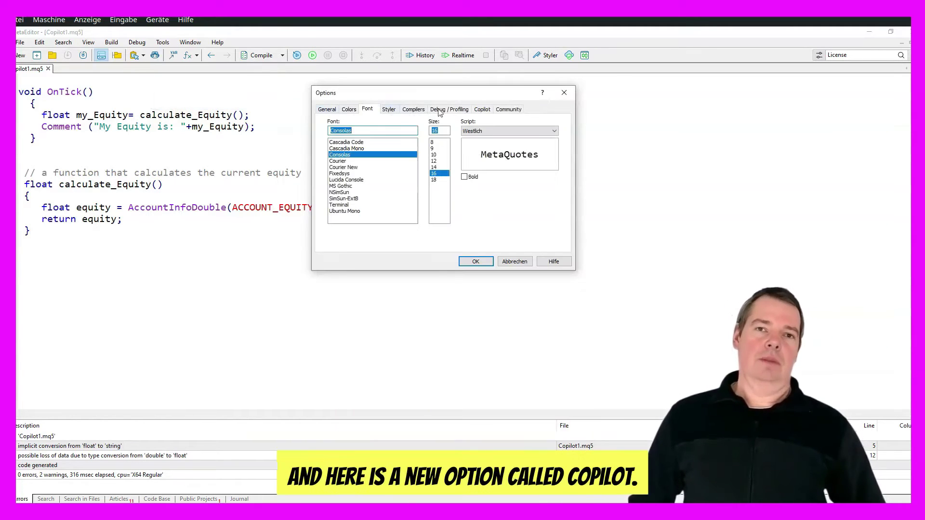
pyautogui.click(482, 109)
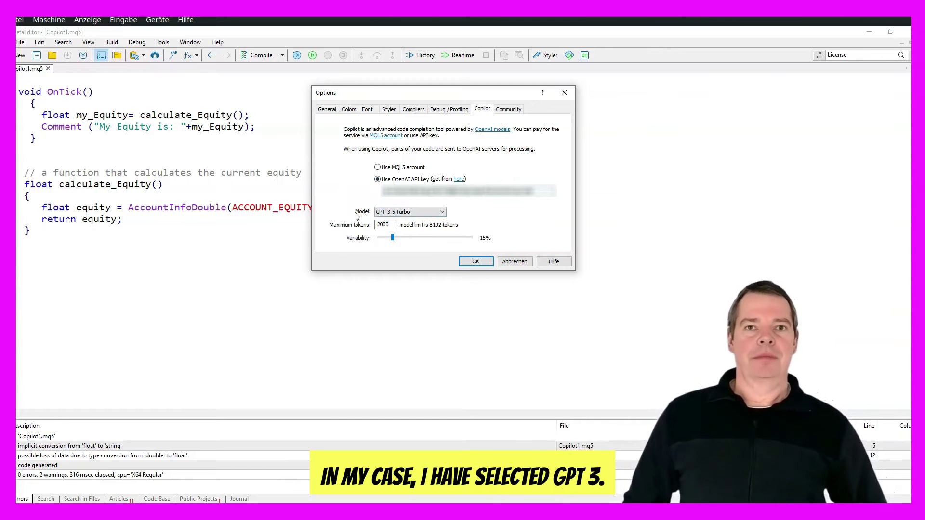
pyautogui.click(411, 213)
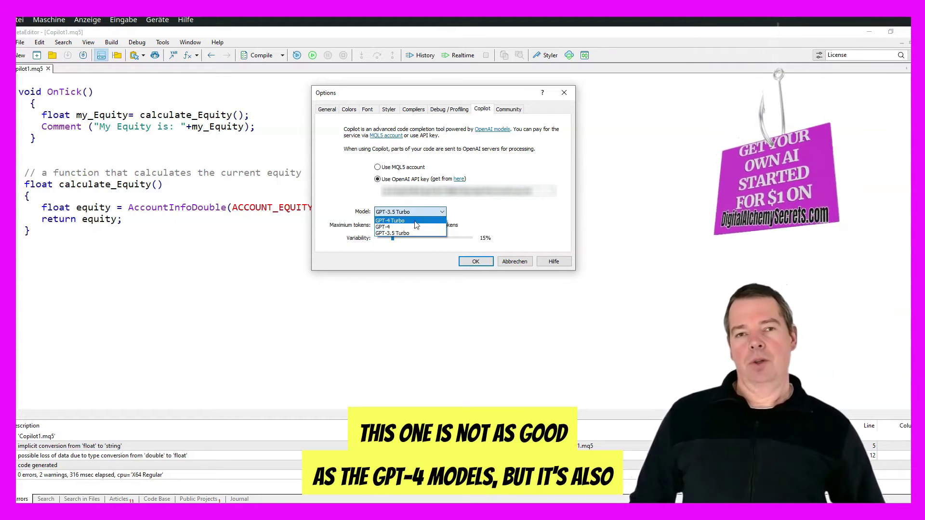
pyautogui.click(473, 217)
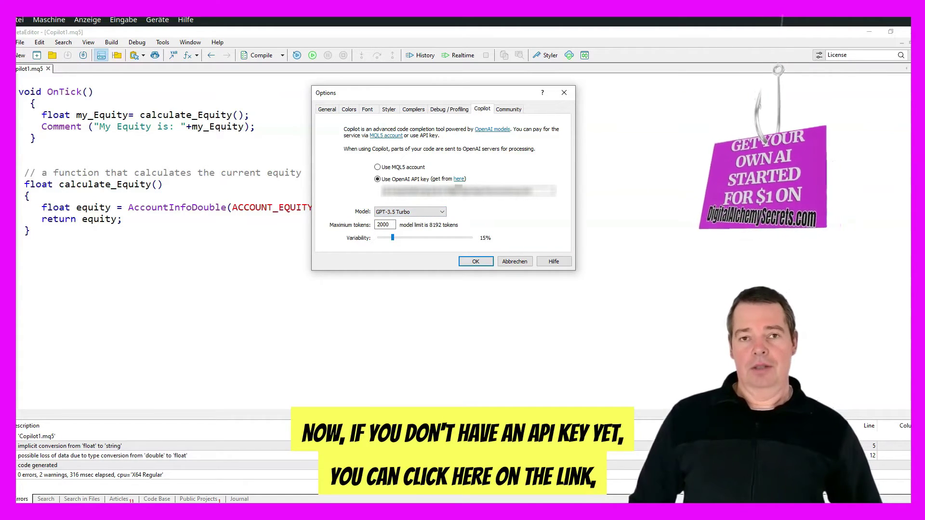
# Step: Reach OpenAI's API keys page, start a 'Metaeditor' secret key, and inspect the crowd20240321 key
pyautogui.click(458, 179)
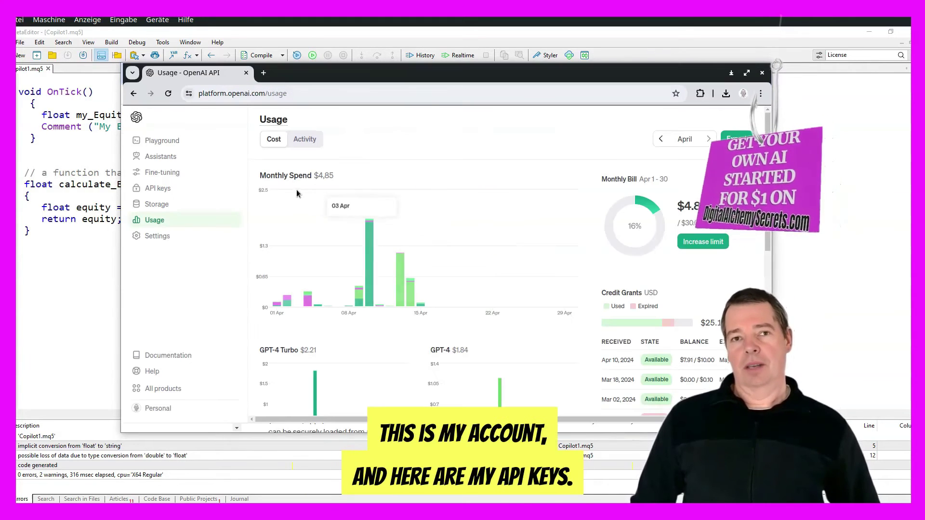
pyautogui.click(137, 190)
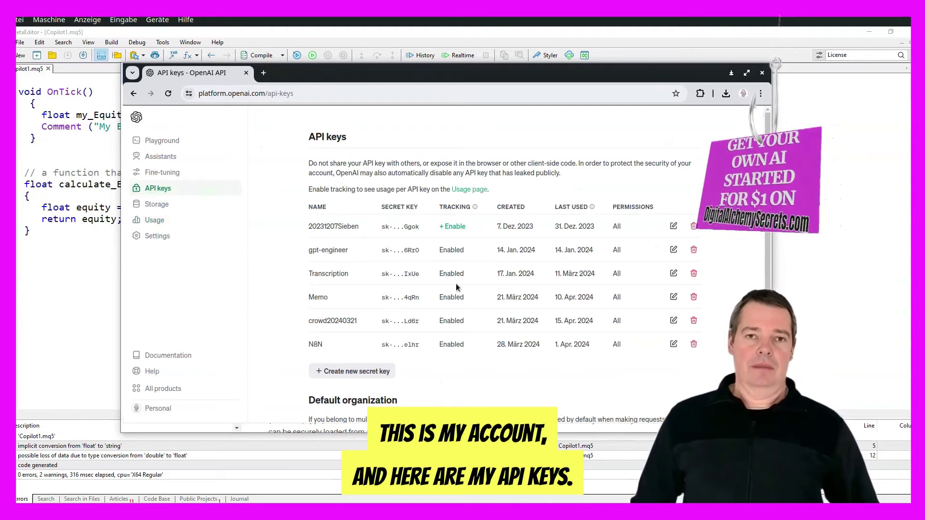
pyautogui.click(356, 372)
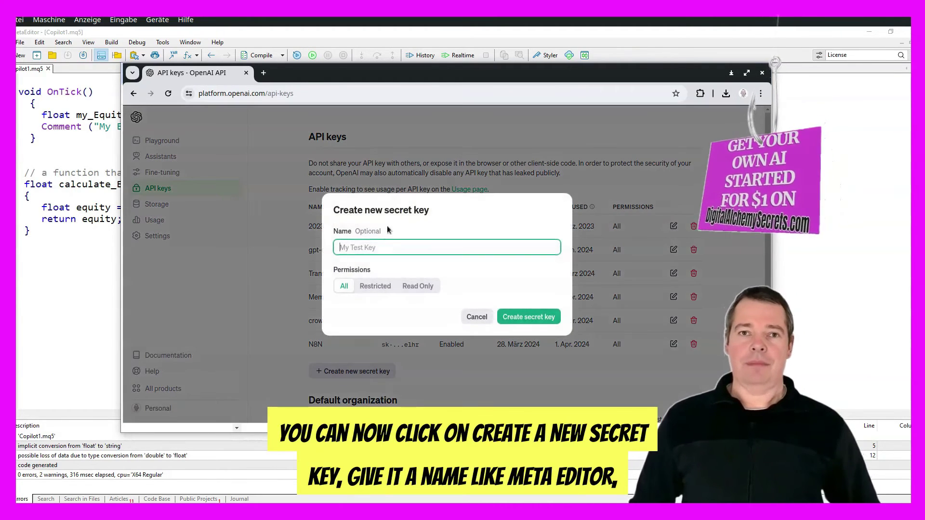
pyautogui.write('M')
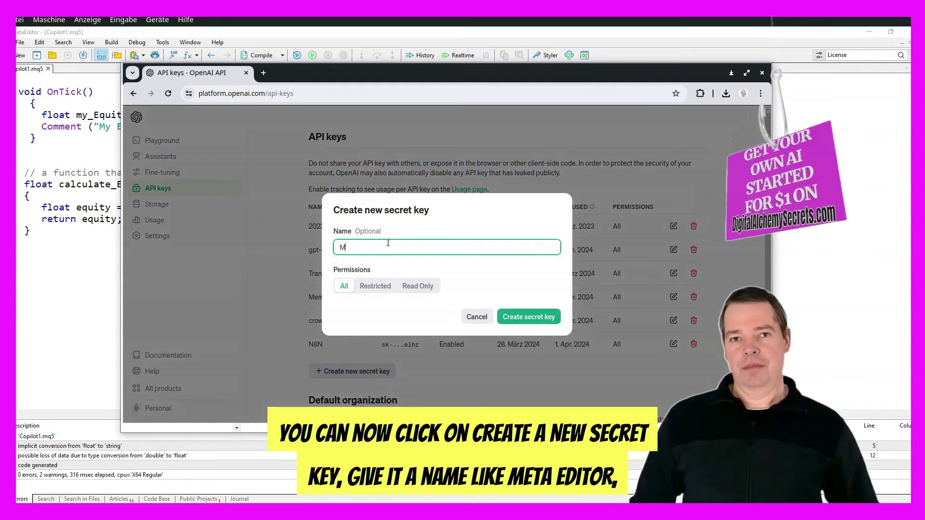
pyautogui.write('etaedi')
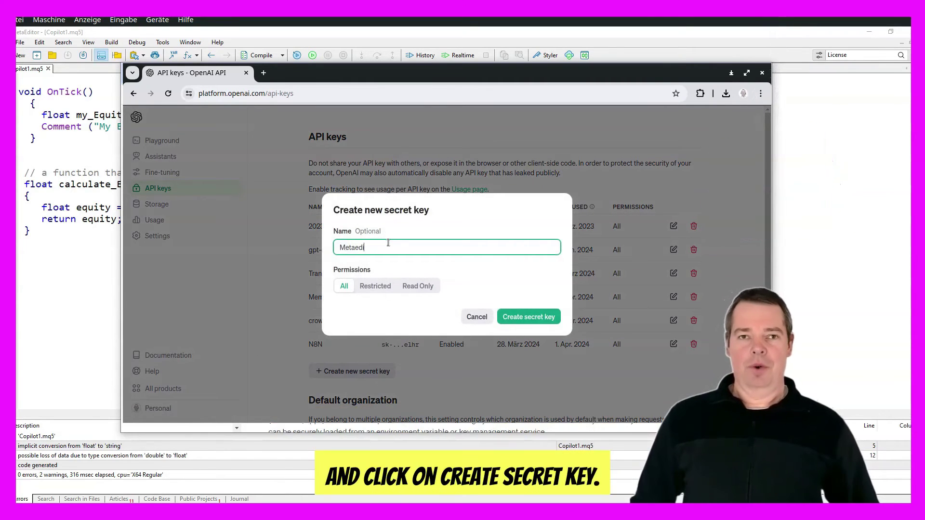
pyautogui.write('tor')
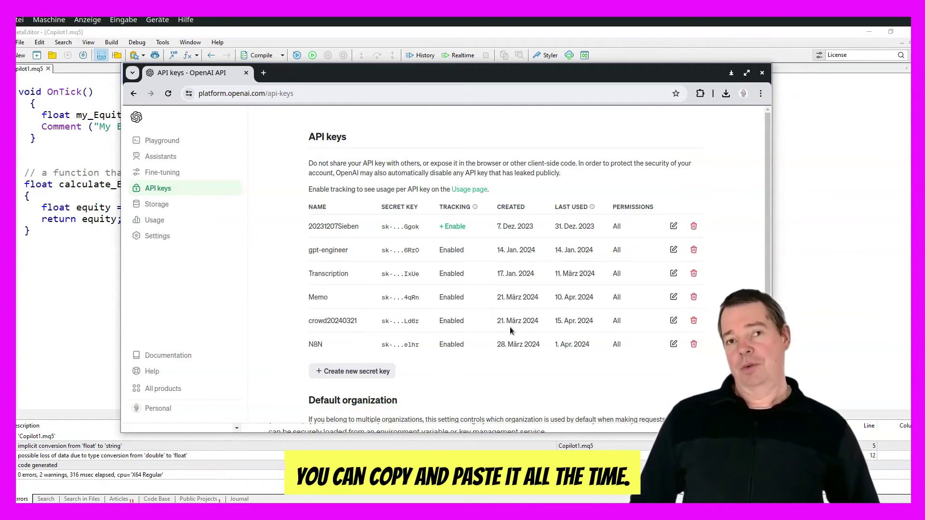
pyautogui.click(674, 321)
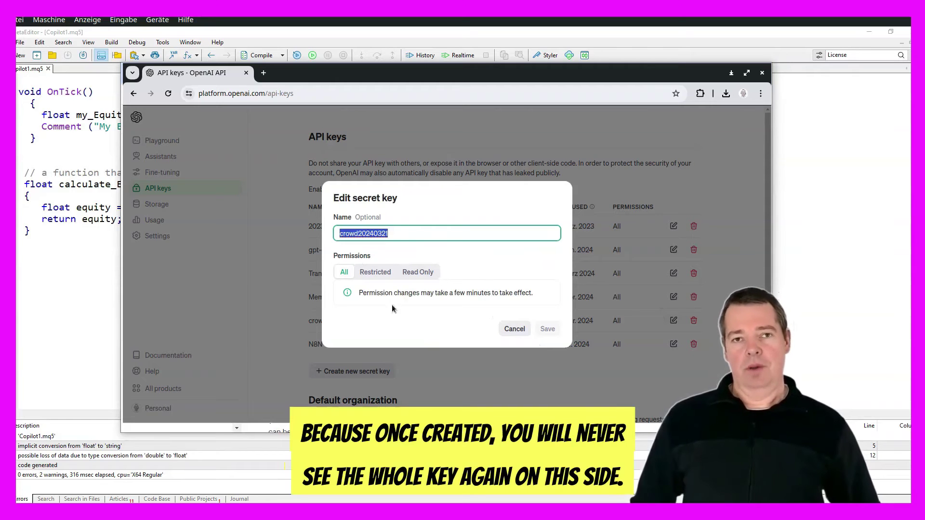
pyautogui.click(515, 327)
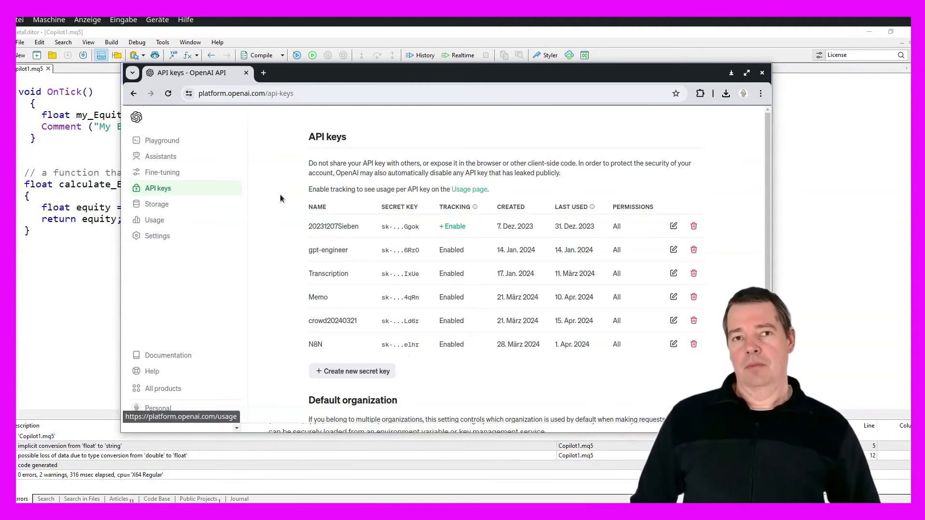
# Step: Review April's $4.85 spend across the Usage page's cost charts and invoices
pyautogui.click(474, 190)
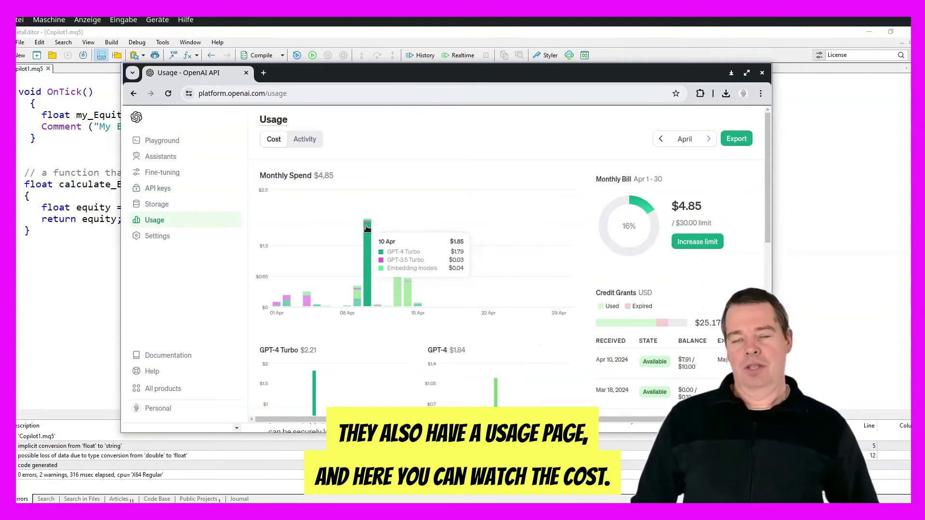
pyautogui.moveTo(368, 264)
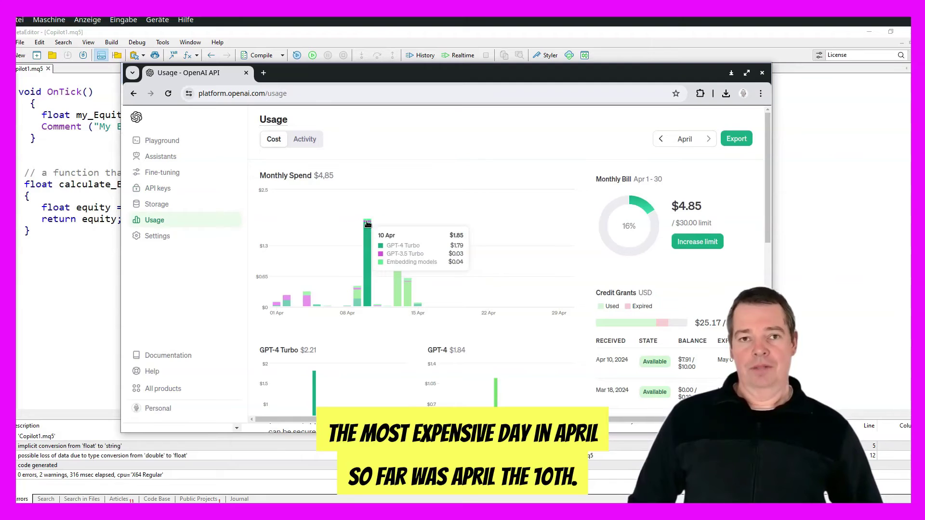
pyautogui.scroll(-5, 367, 224)
pyautogui.scroll(-1, 616, 251)
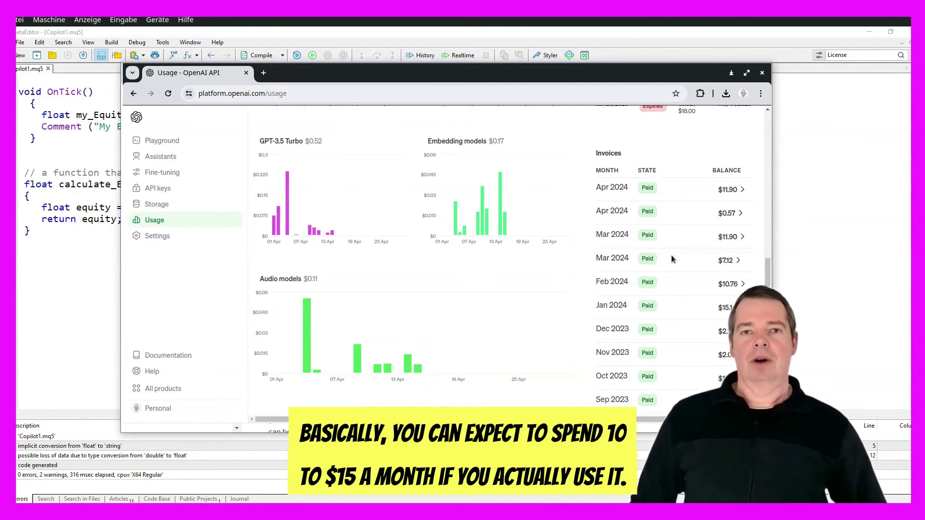
pyautogui.scroll(3, 628, 278)
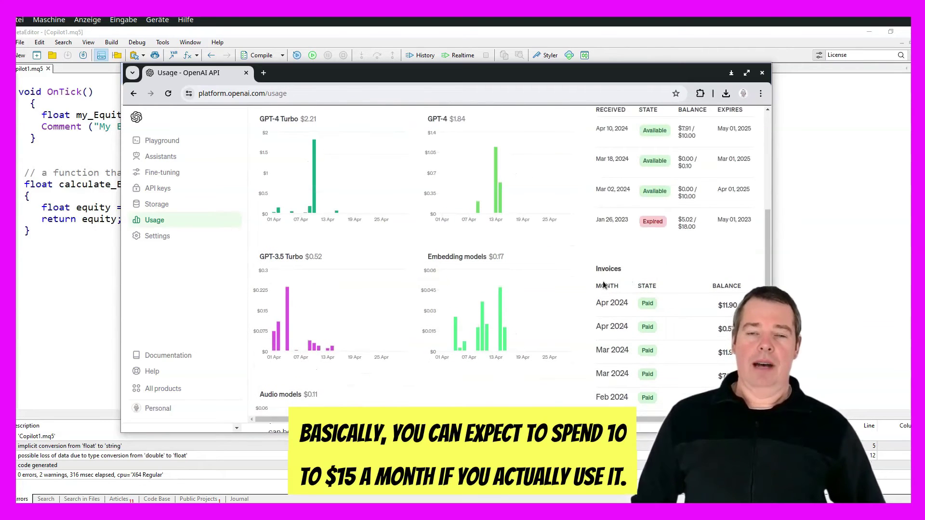
pyautogui.scroll(3, 606, 289)
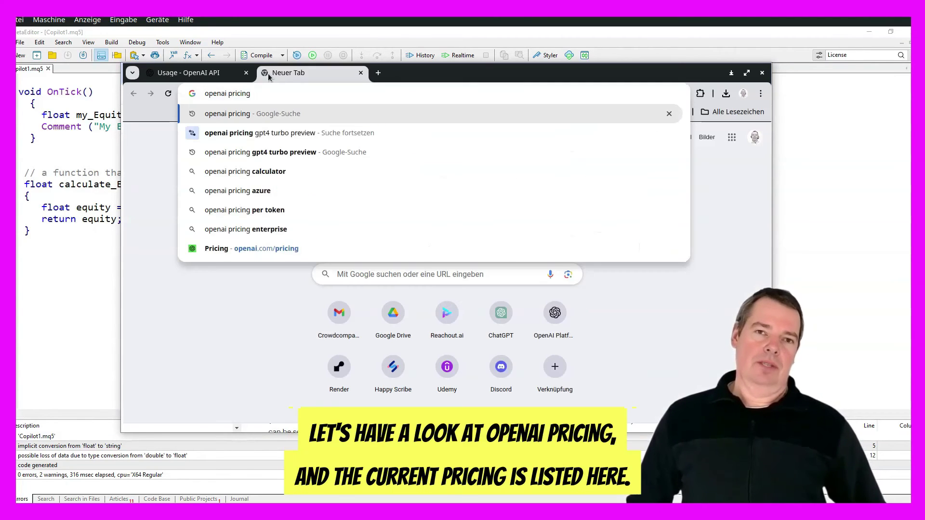
# Step: Search 'openai pricing' and compare the GPT-4 and GPT-3.5 Turbo rate tables
pyautogui.press('Return')
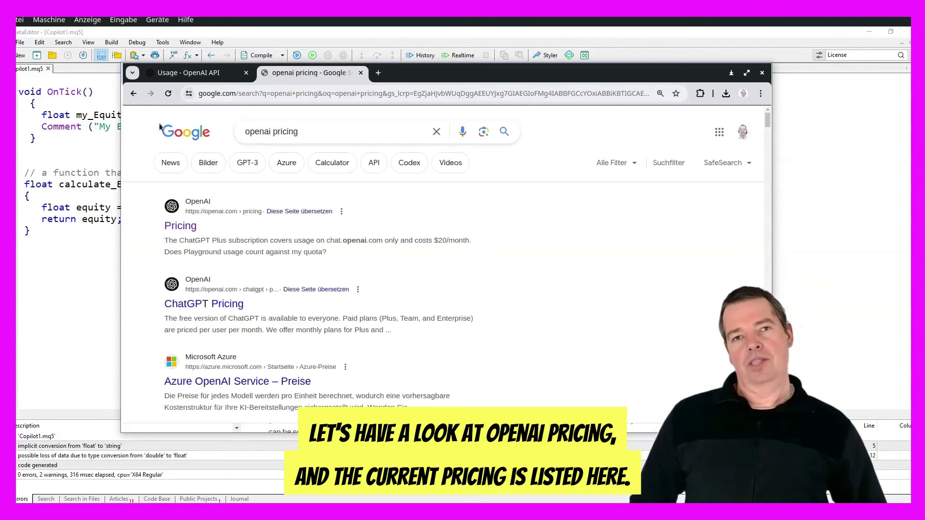
pyautogui.click(191, 226)
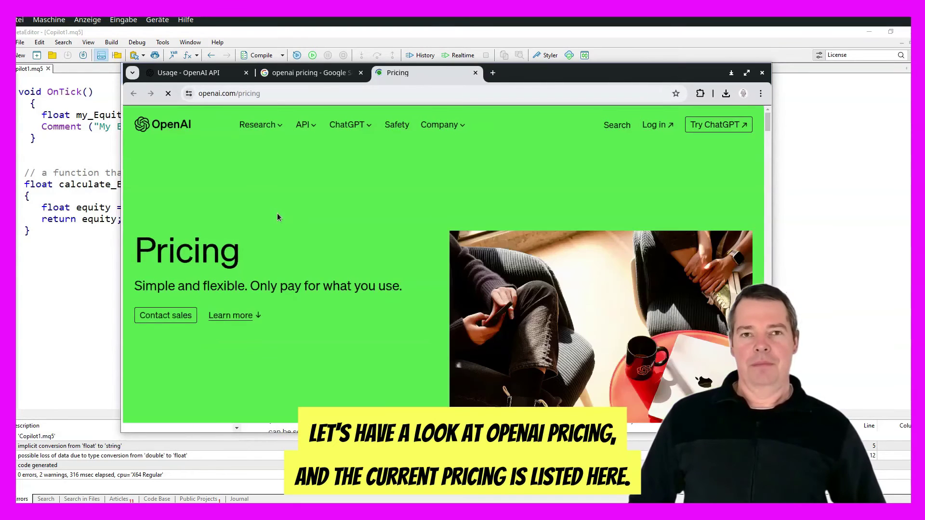
pyautogui.scroll(-10, 270, 212)
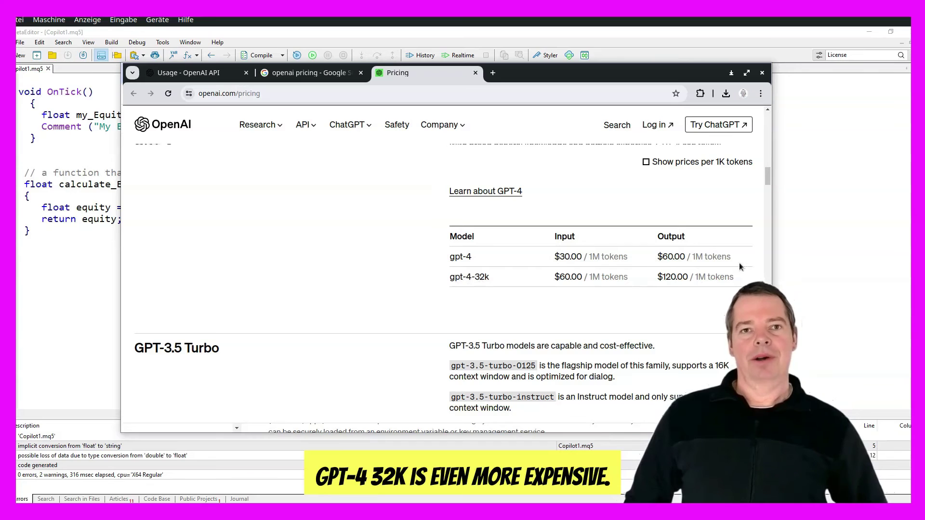
pyautogui.scroll(-3, 438, 232)
pyautogui.scroll(-3, 438, 233)
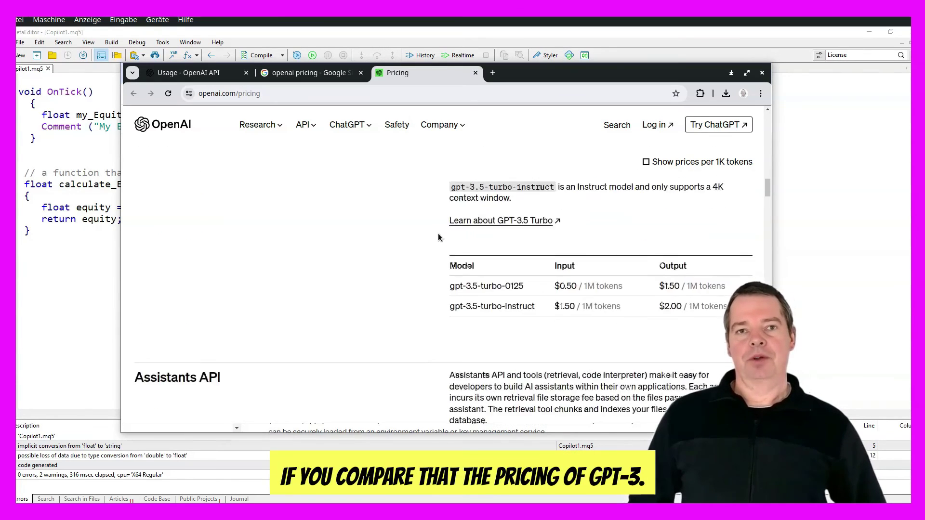
pyautogui.scroll(3, 436, 238)
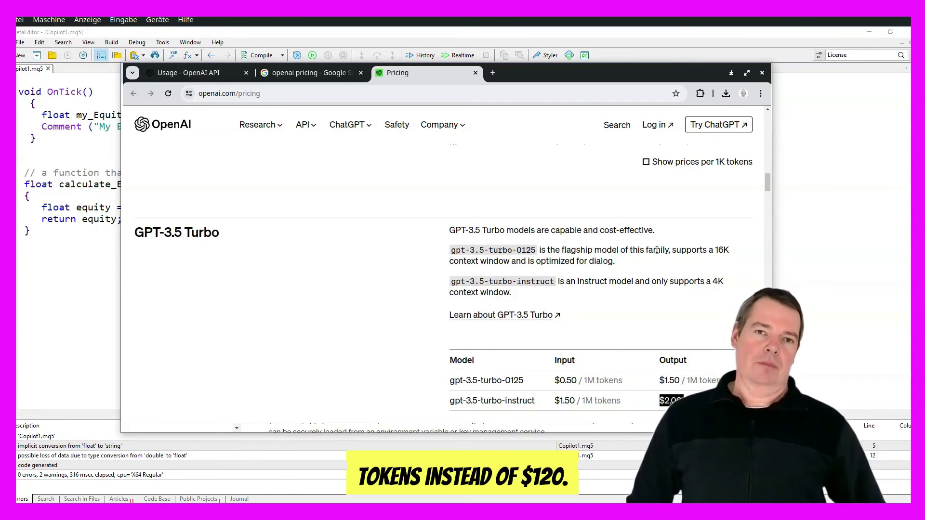
pyautogui.scroll(3, 640, 295)
pyautogui.moveTo(690, 278); pyautogui.dragTo(659, 279)
pyautogui.scroll(-3, 375, 321)
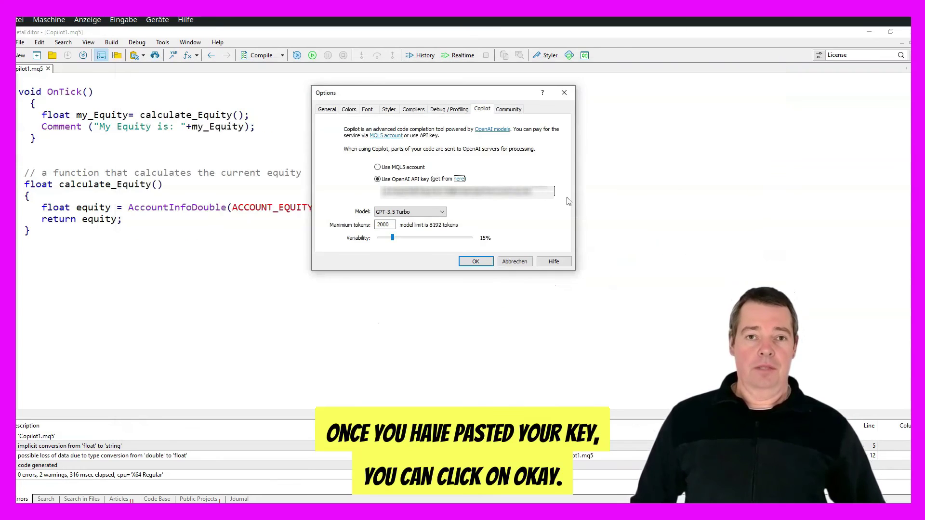
# Step: Confirm the Options dialog with OK to apply the API key and GPT-3.5 Turbo
pyautogui.click(476, 262)
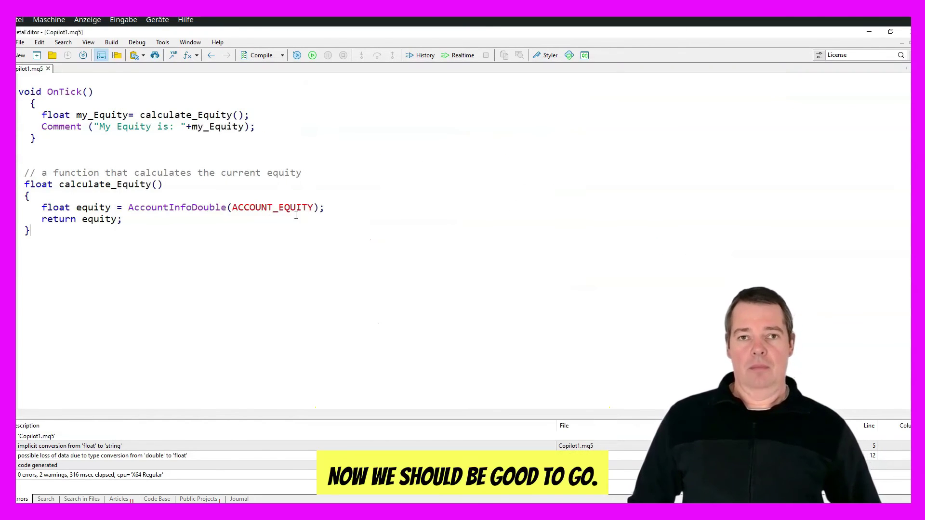